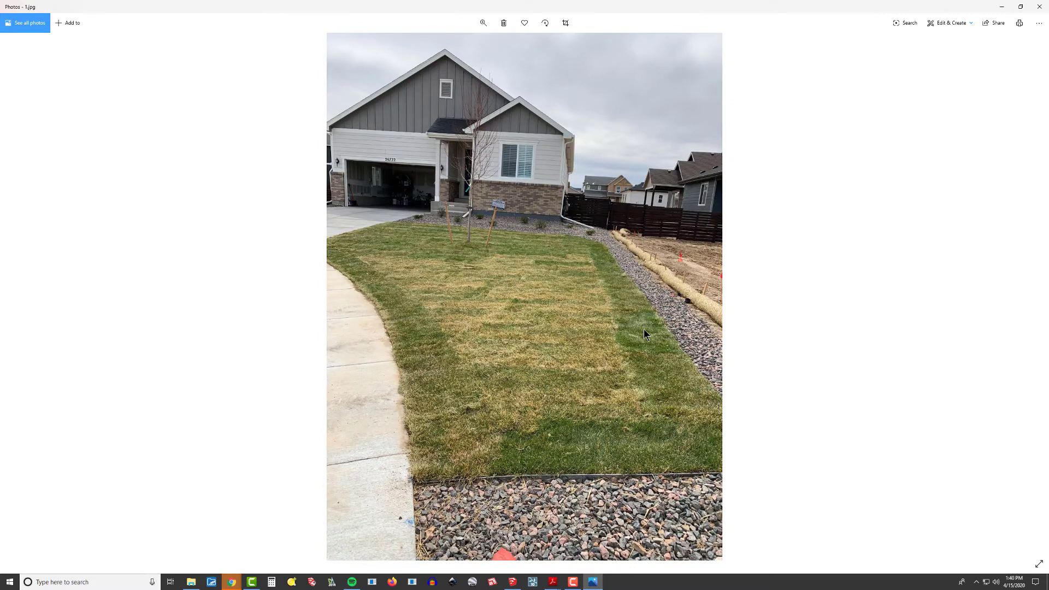
Look through the reference photos of the house, examining the front yard, driveway, sidewalk and garage side.
key(Right)
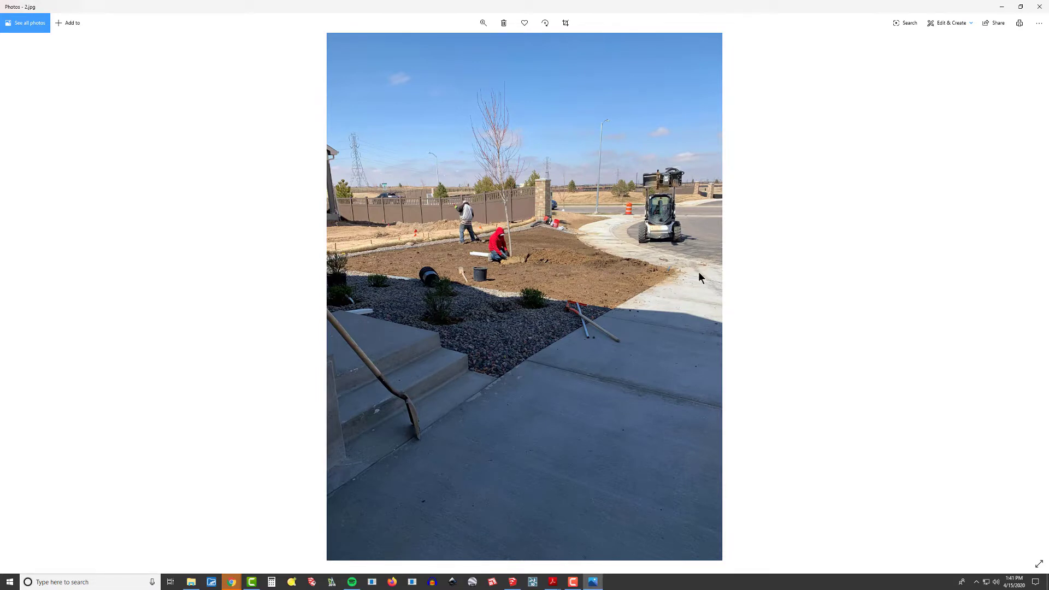
key(Left)
key(Left)
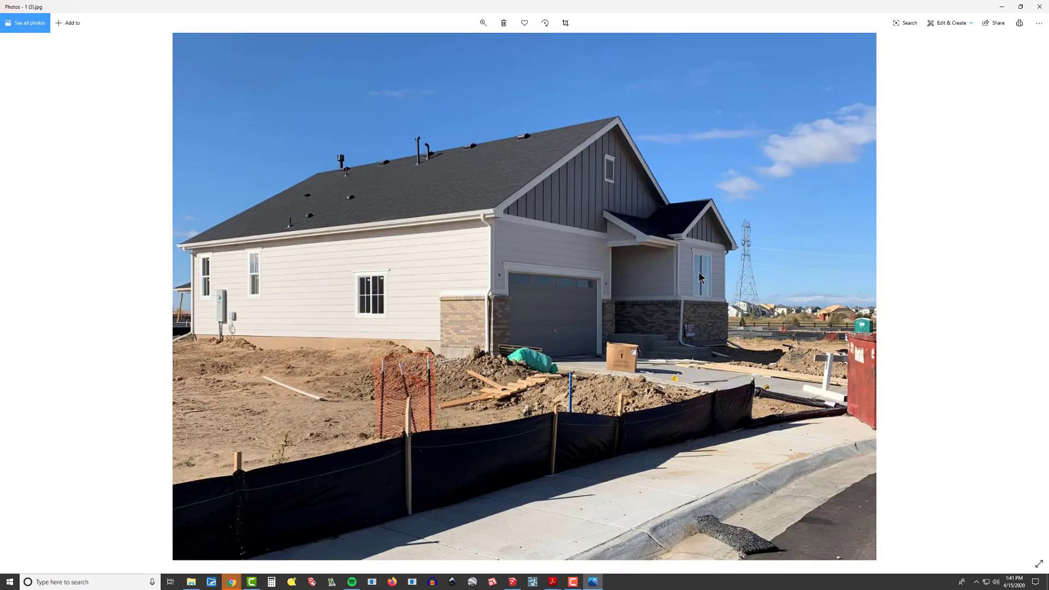
key(Left)
key(Left)
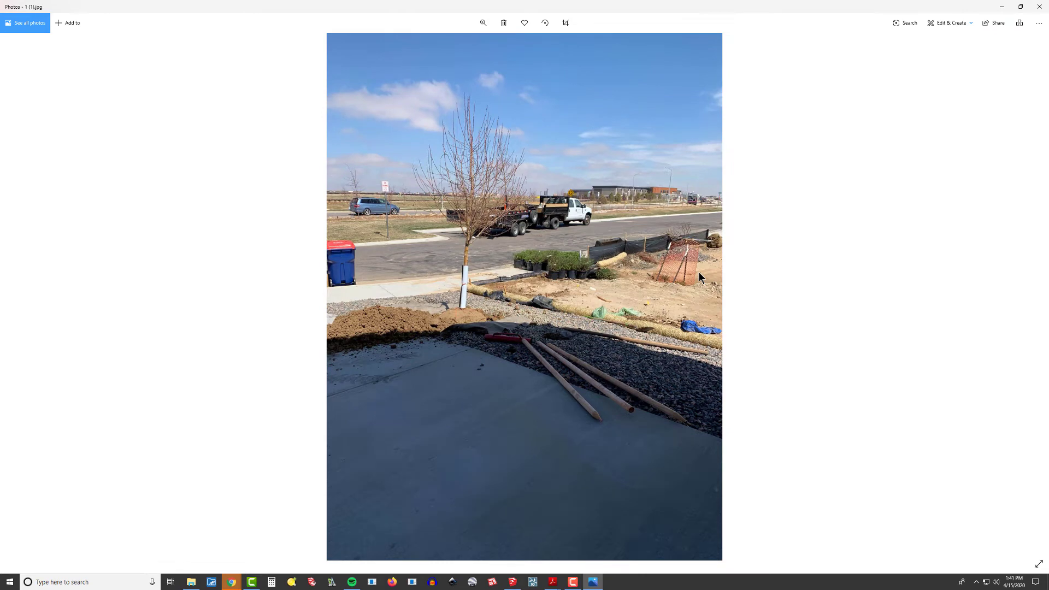
key(Right)
key(Right)
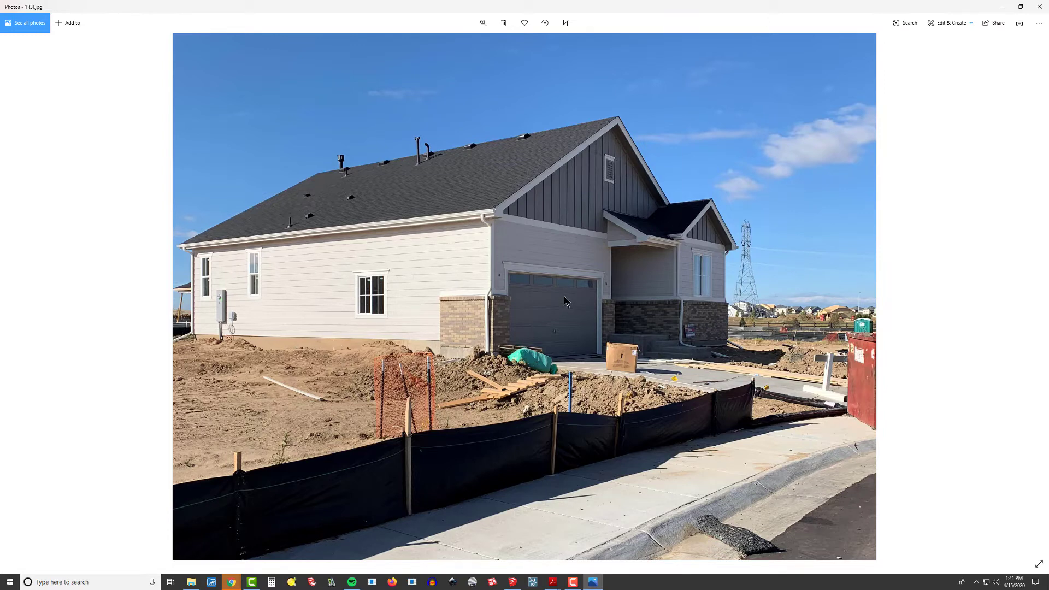
key(Right)
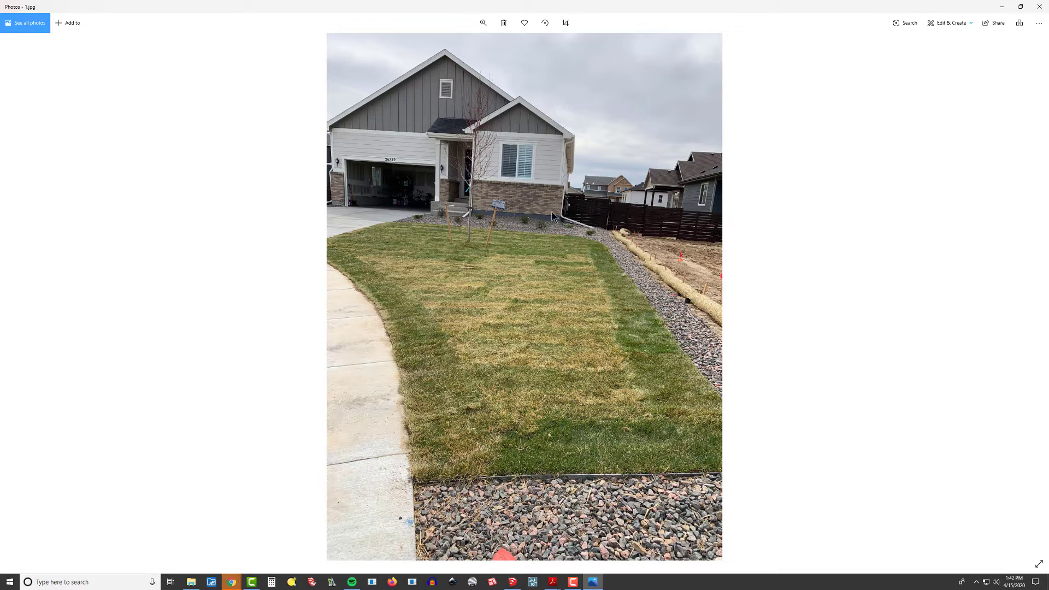
Switch to SketchUp and place guides parallel to the green and red axes along the outer edges of the curved side street.
key(alt+Tab)
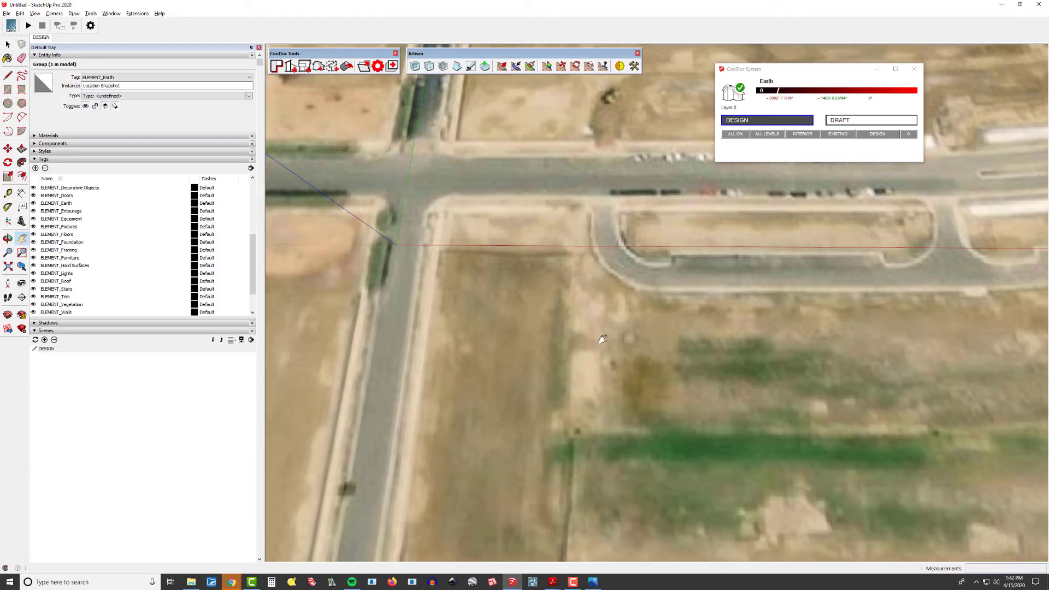
scroll(611, 235, up, 3)
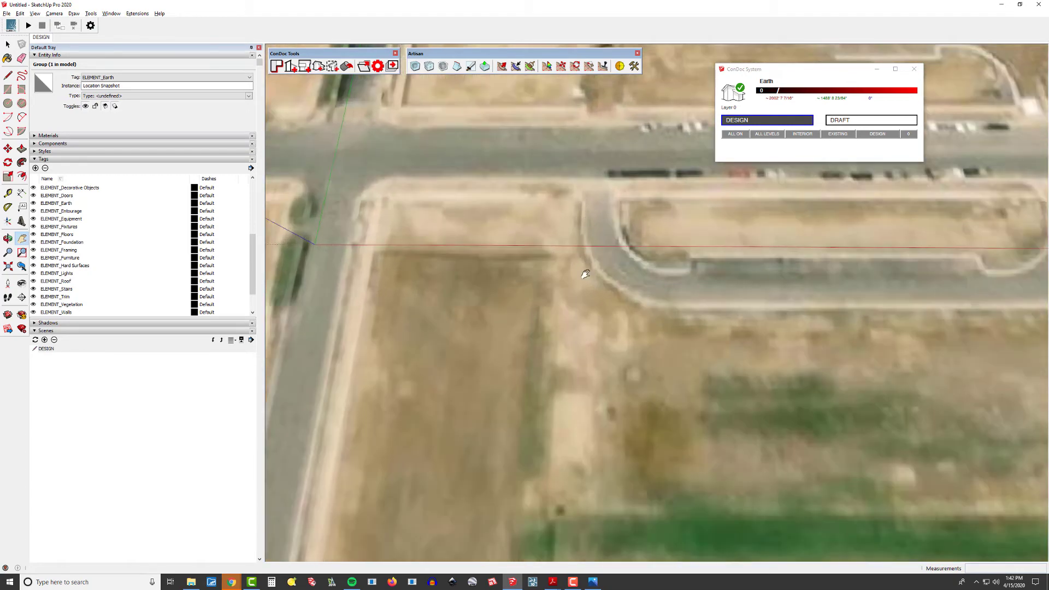
scroll(585, 274, down, 3)
key(t)
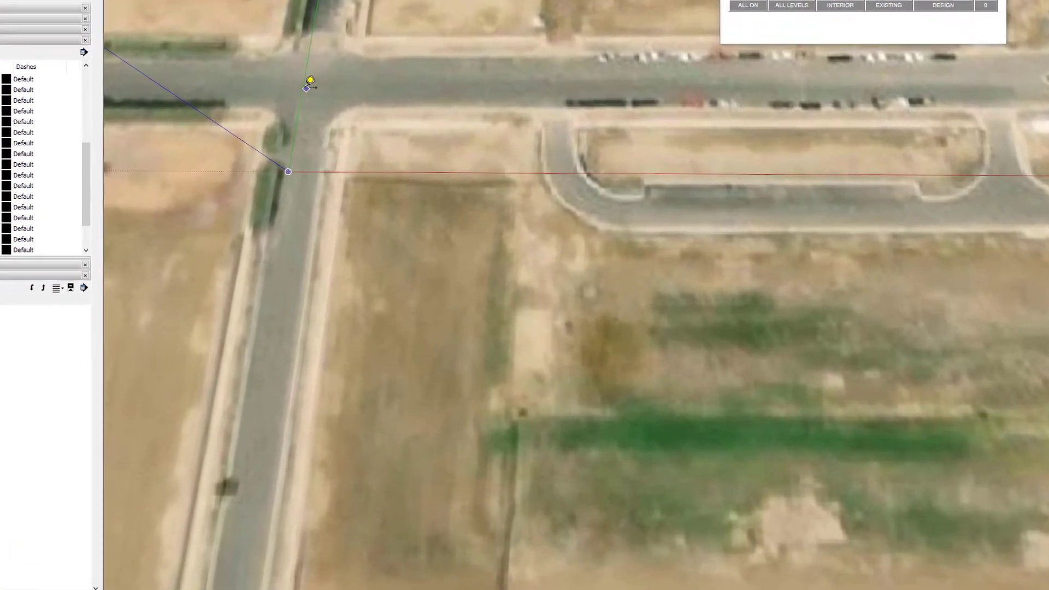
click(305, 88)
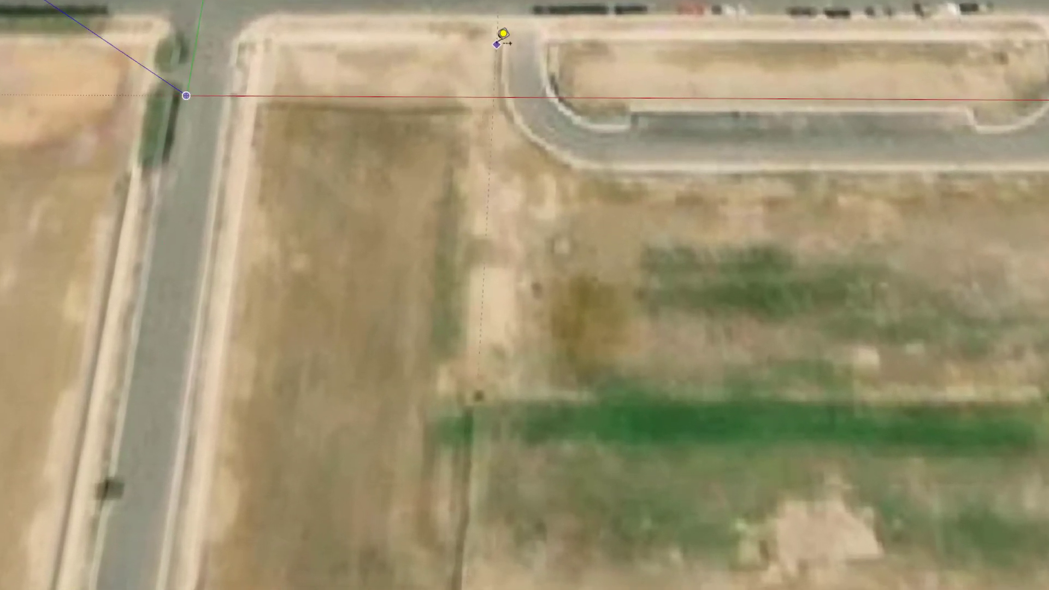
click(498, 40)
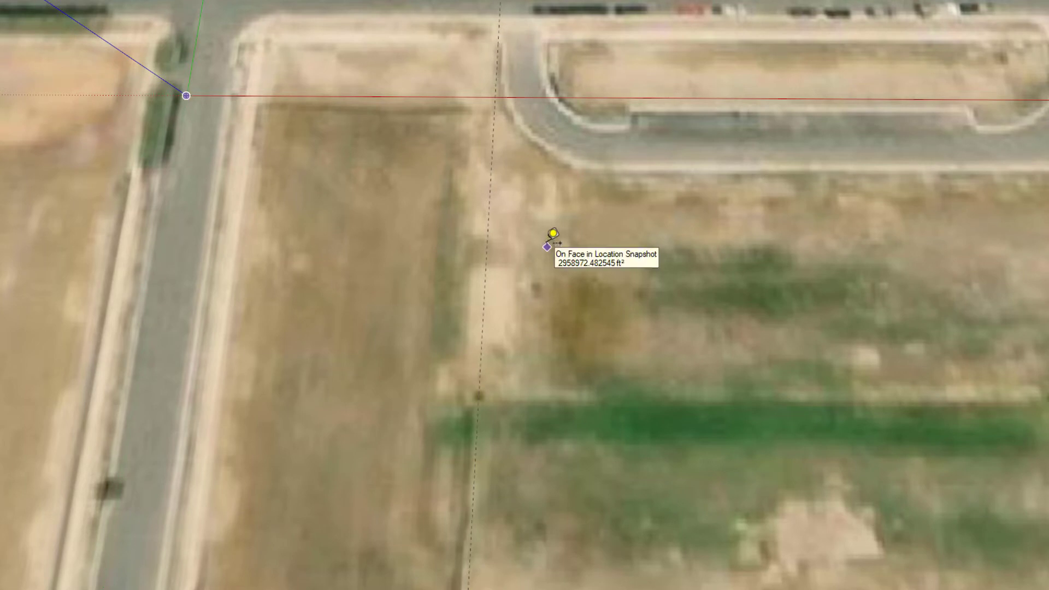
click(386, 96)
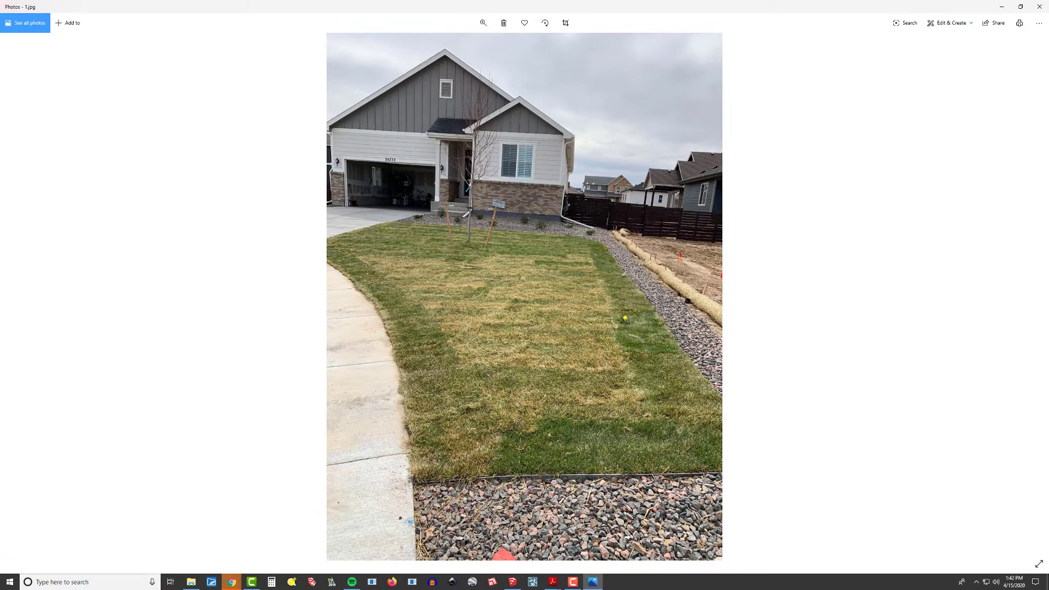
Check the yard photos, and in SketchUp offset guides about 50 feet and about 40 feet to frame the house footprint.
key(Right)
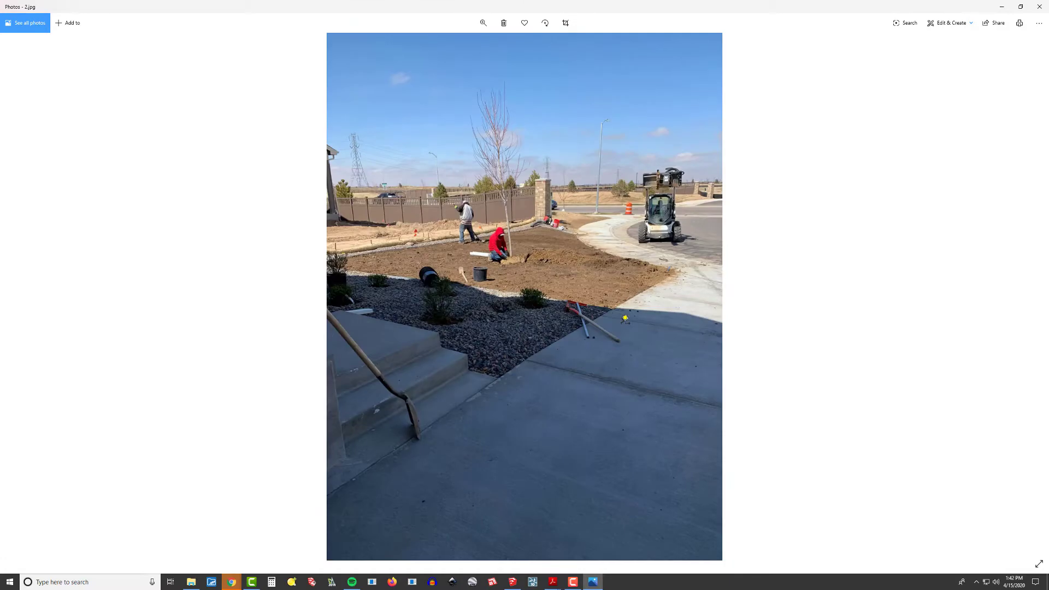
key(Right)
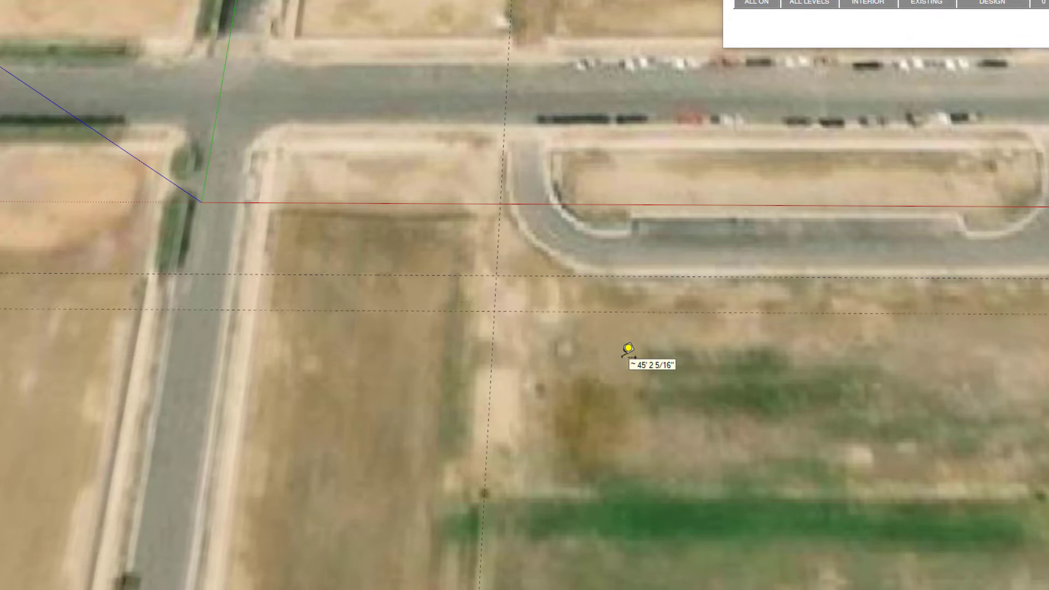
scroll(628, 306, up, 1)
click(622, 311)
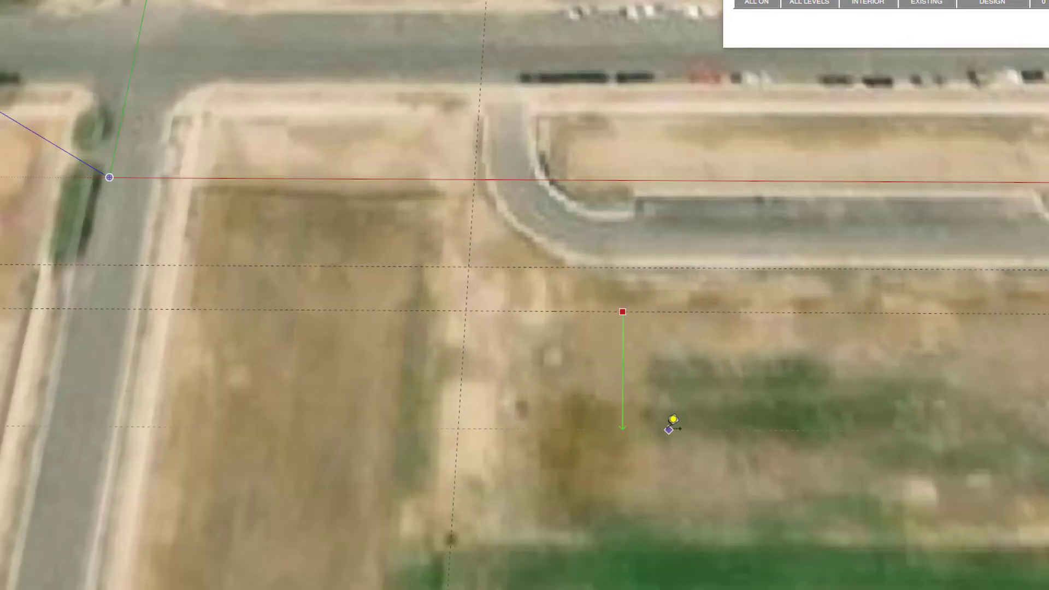
key(Escape)
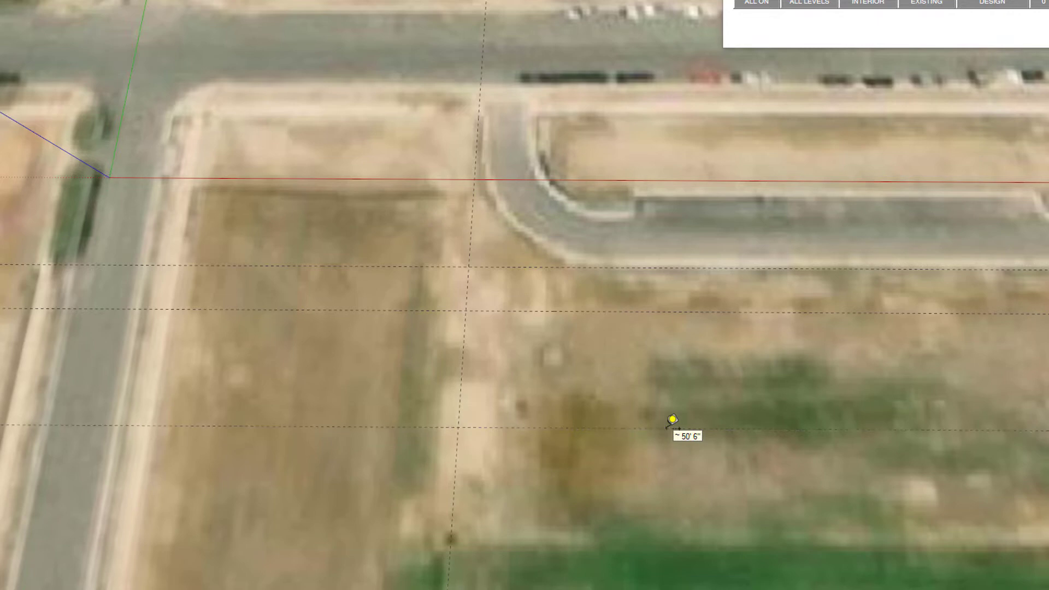
click(463, 348)
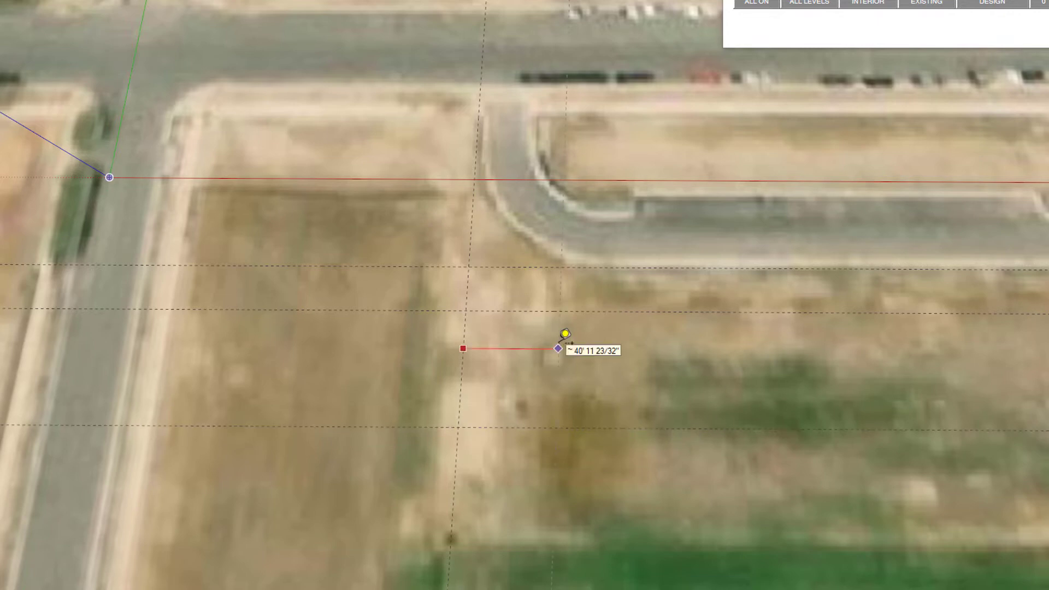
click(557, 348)
scroll(521, 366, up, 2)
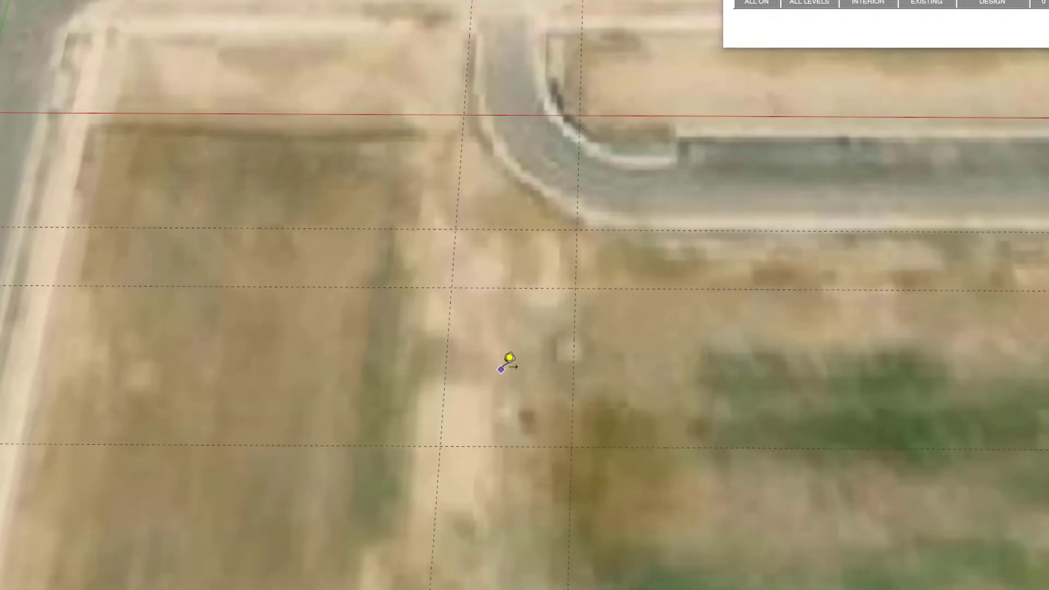
Draw the house footprint as a rectangle between the guide intersections, and select its face and edges.
key(r)
click(451, 287)
click(571, 441)
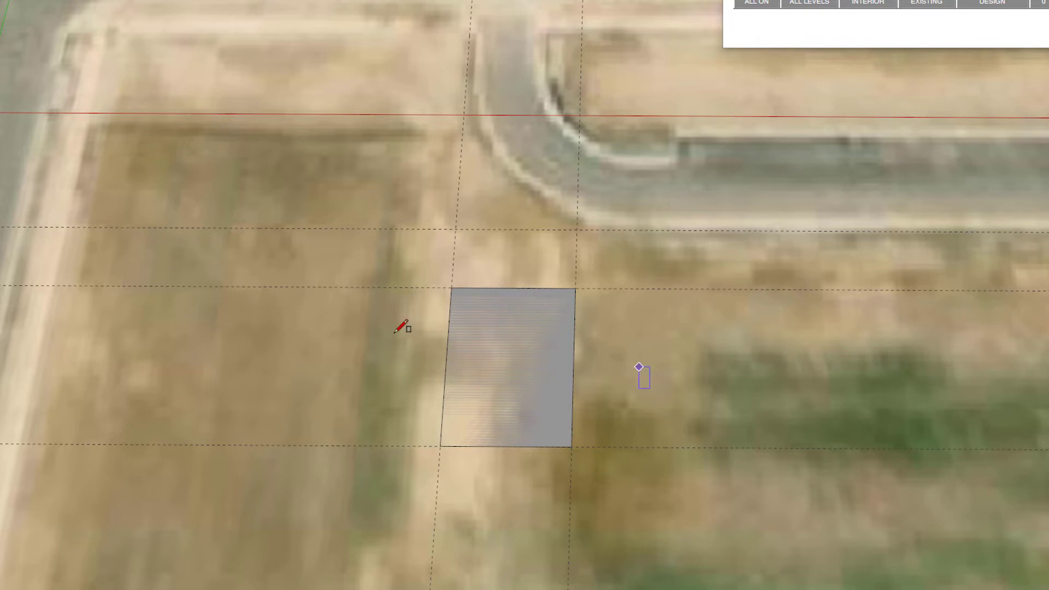
key(space)
double_click(503, 375)
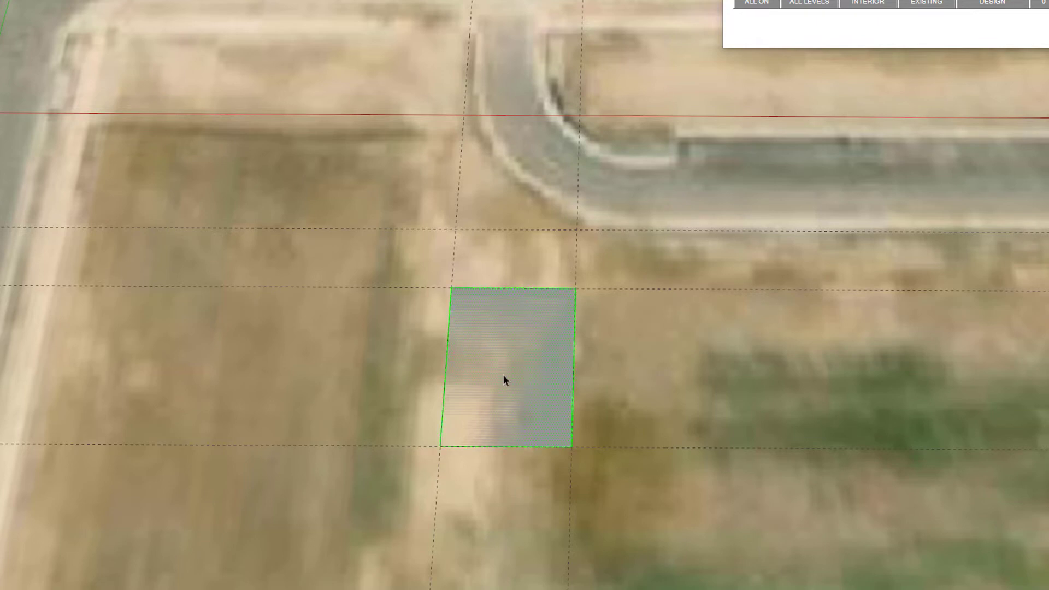
Examine the selected footprint and its position relative to the curved street from the street side.
scroll(503, 377, up, 3)
mouse_move(503, 383)
middle_down()
mouse_move(504, 394)
mouse_move(509, 139)
middle_up()
mouse_move(686, 463)
middle_down()
mouse_move(182, 260)
mouse_move(99, 248)
middle_up()
scroll(420, 267, down, 3)
middle_drag(756, 336, 246, 285)
middle_drag(606, 235, 346, 407)
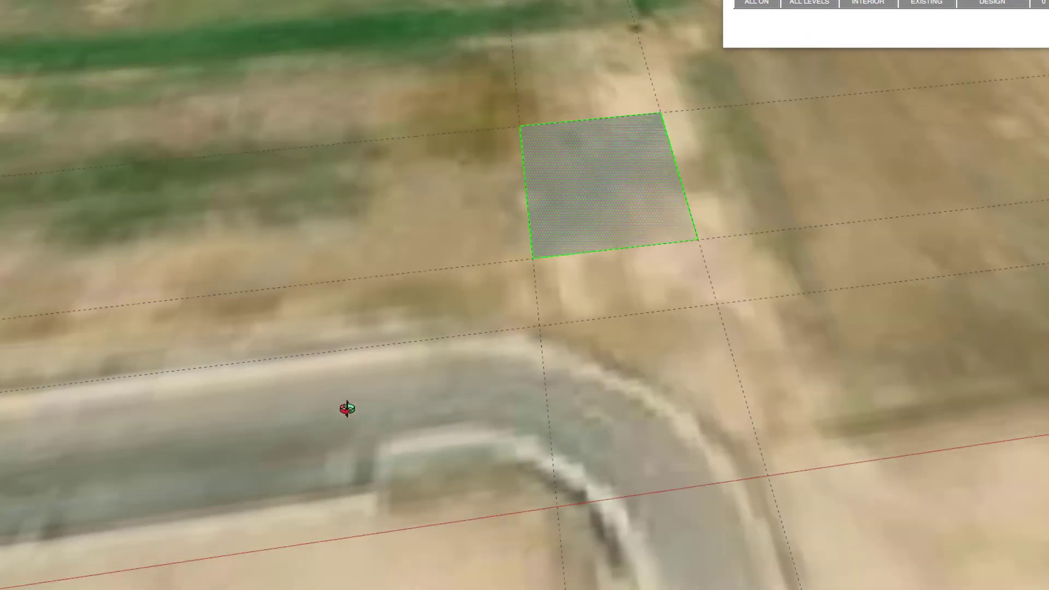
middle_drag(669, 349, 638, 397)
key(g)
mouse_move(556, 272)
middle_down()
mouse_move(702, 164)
mouse_move(624, 258)
mouse_move(803, 318)
middle_up()
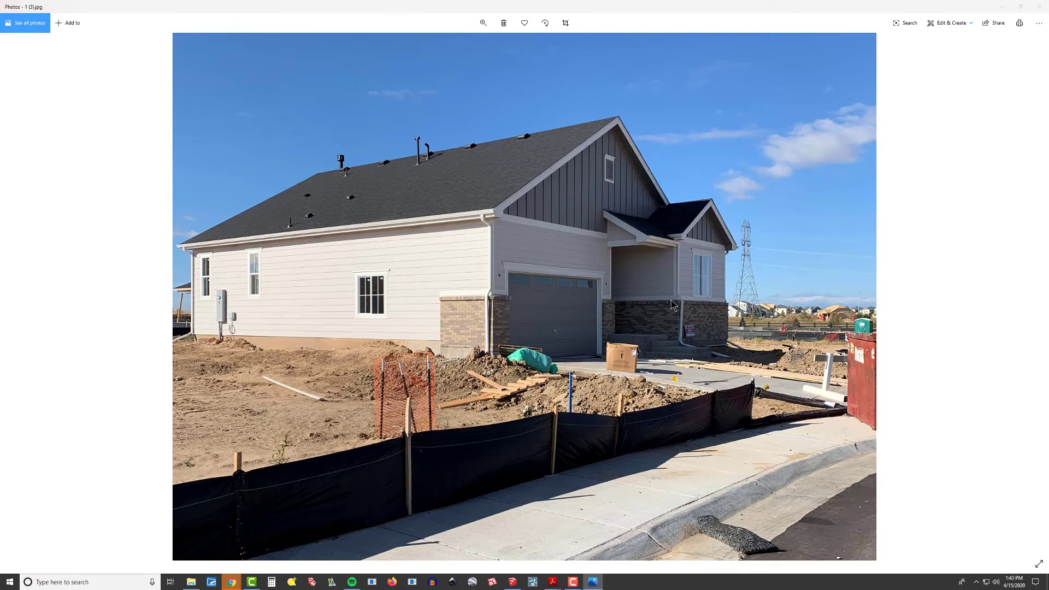
Compare a low street-corner view of the footprint with the reference photo showing the garage and long side wall.
key(alt+Tab)
mouse_move(646, 304)
middle_down()
mouse_move(639, 412)
mouse_move(634, 400)
middle_up()
scroll(645, 339, down, 4)
scroll(675, 364, down, 1)
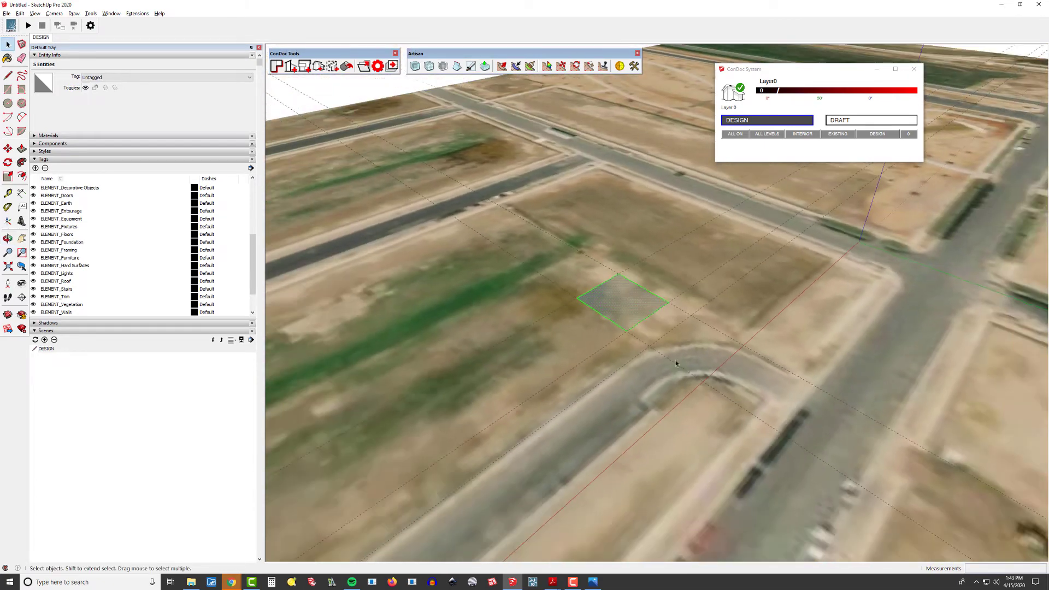
scroll(604, 314, up, 3)
scroll(606, 347, up, 2)
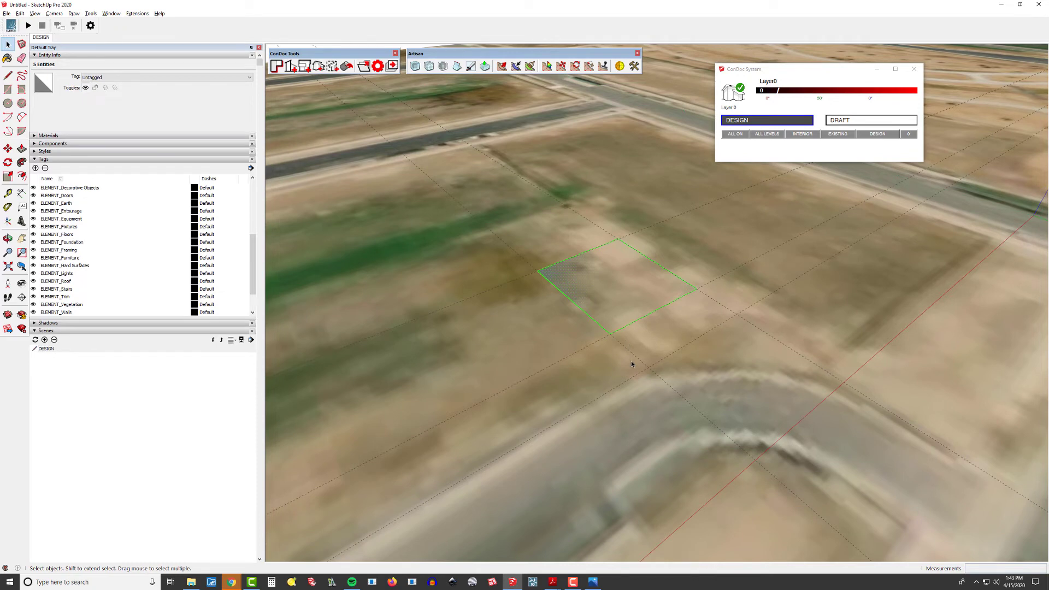
middle_drag(632, 364, 636, 328)
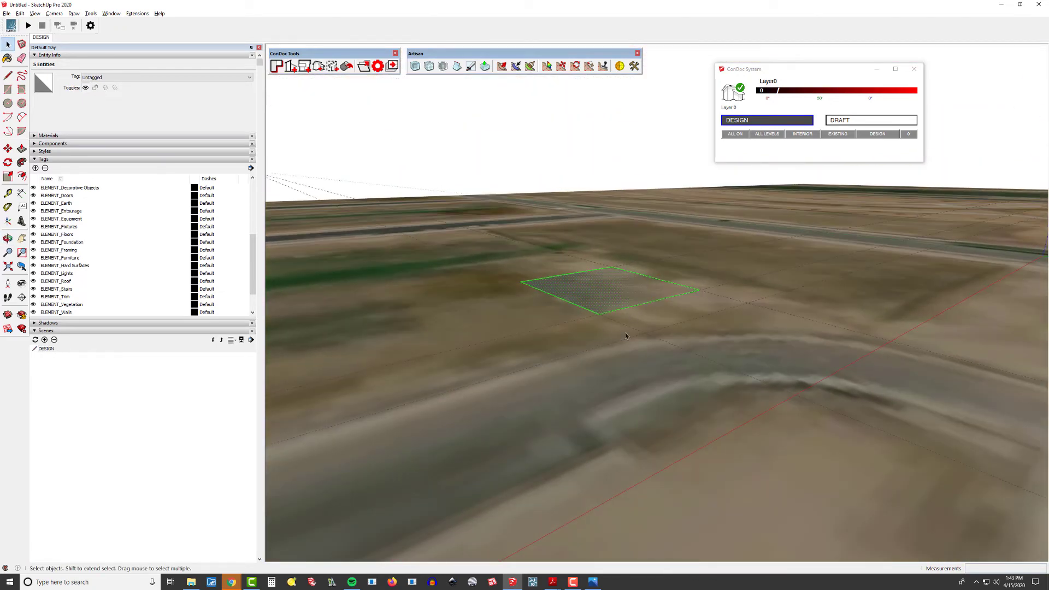
key(alt+Tab)
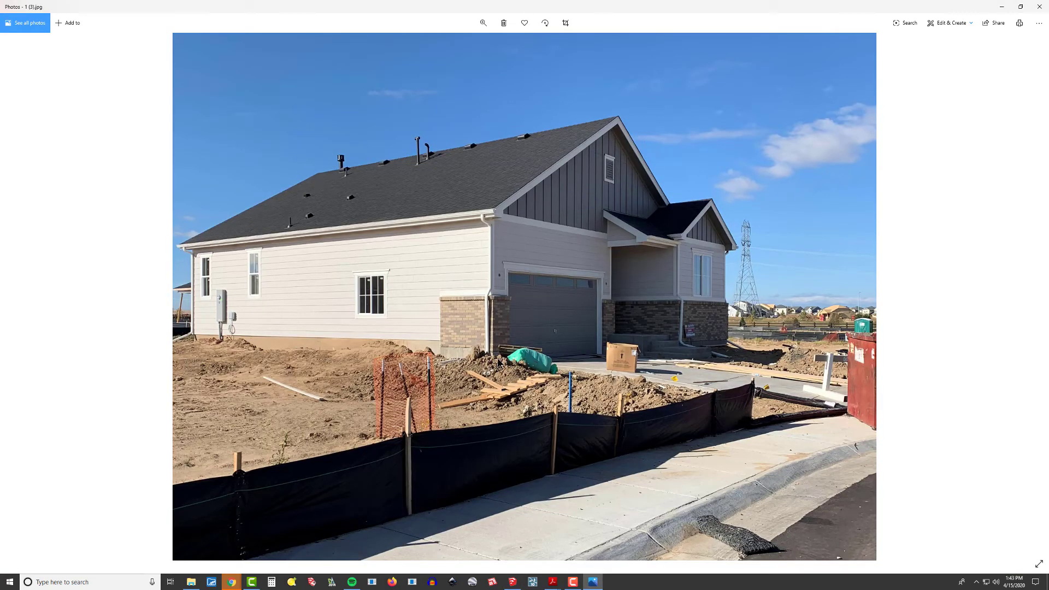
key(alt+Tab)
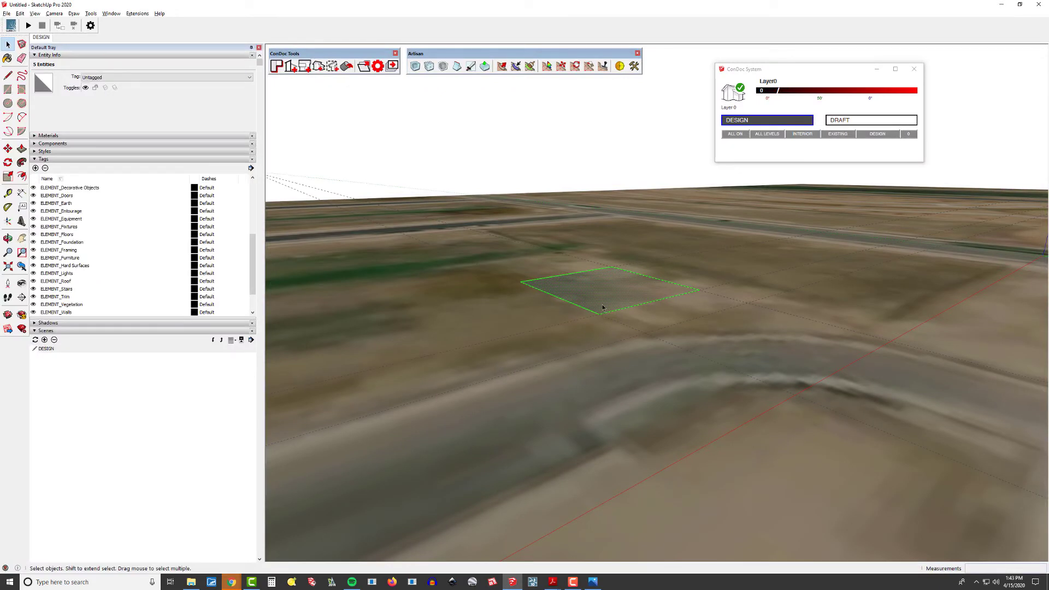
Move the drawing axes' origin to the footprint corner nearest the street and align the axes with its edges.
scroll(494, 346, down, 2)
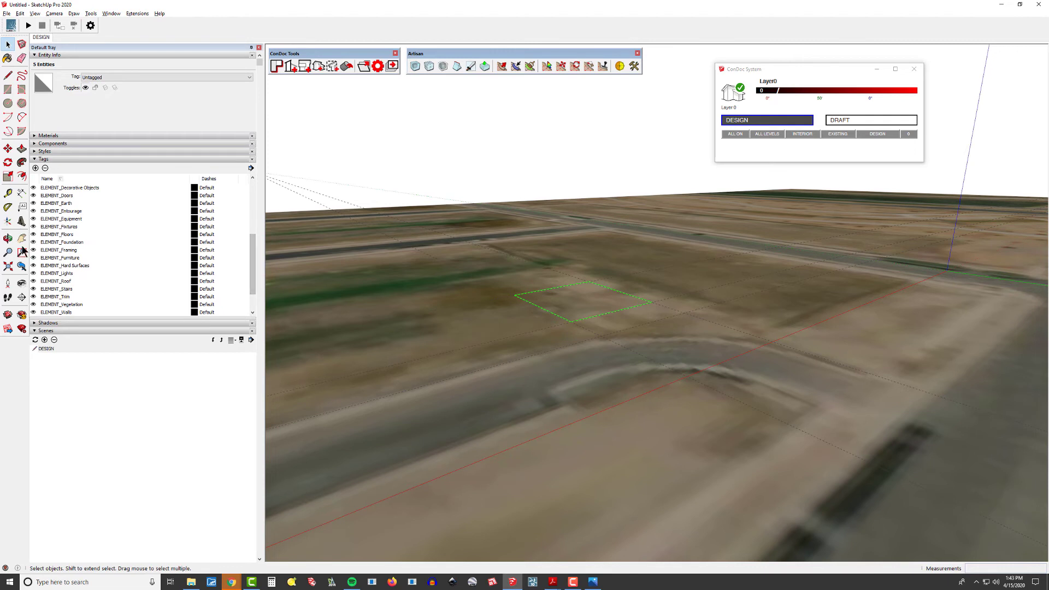
click(8, 221)
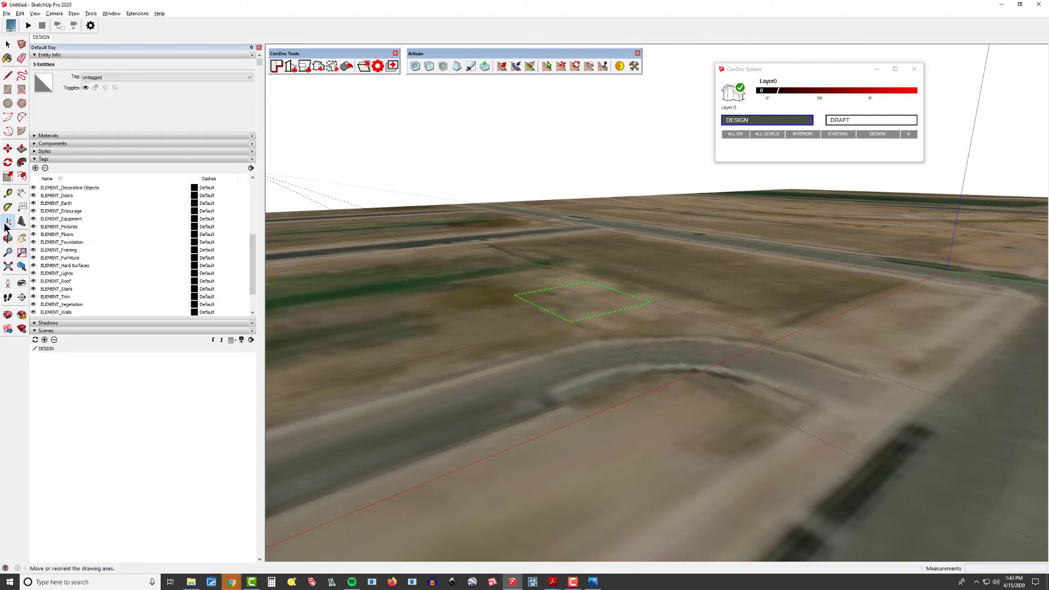
click(571, 322)
click(587, 392)
middle_drag(588, 392, 650, 336)
click(670, 204)
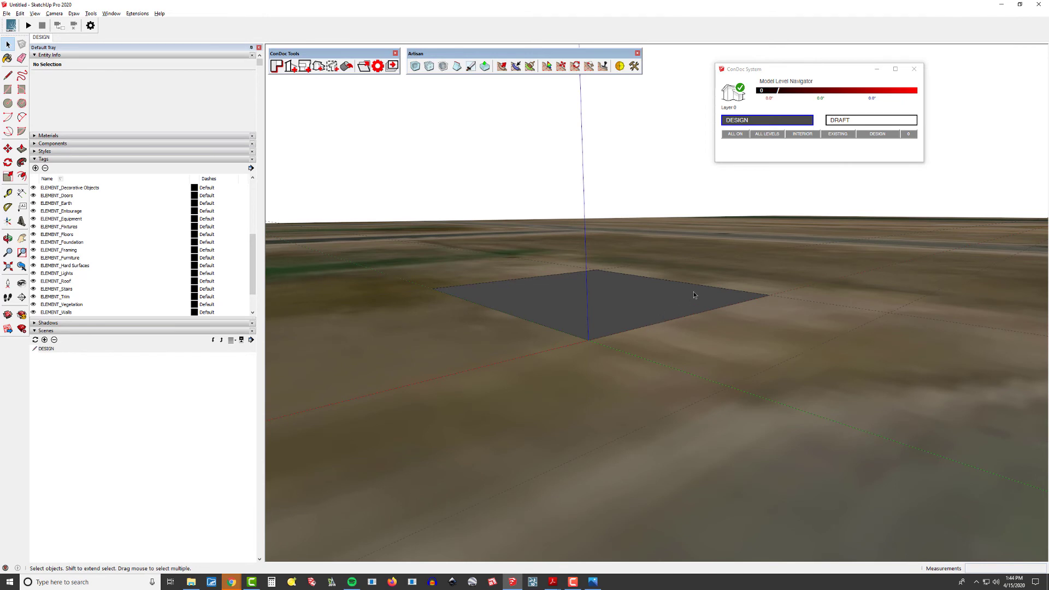
Push/Pull the footprint face upward 15' to form the house mass.
middle_drag(641, 343, 650, 329)
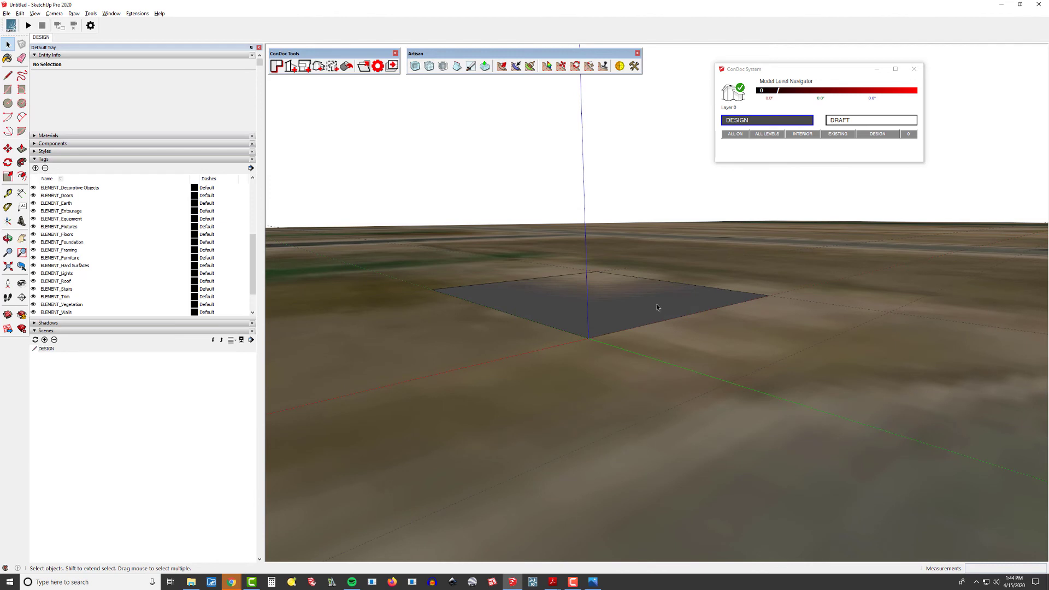
key(p)
click(659, 316)
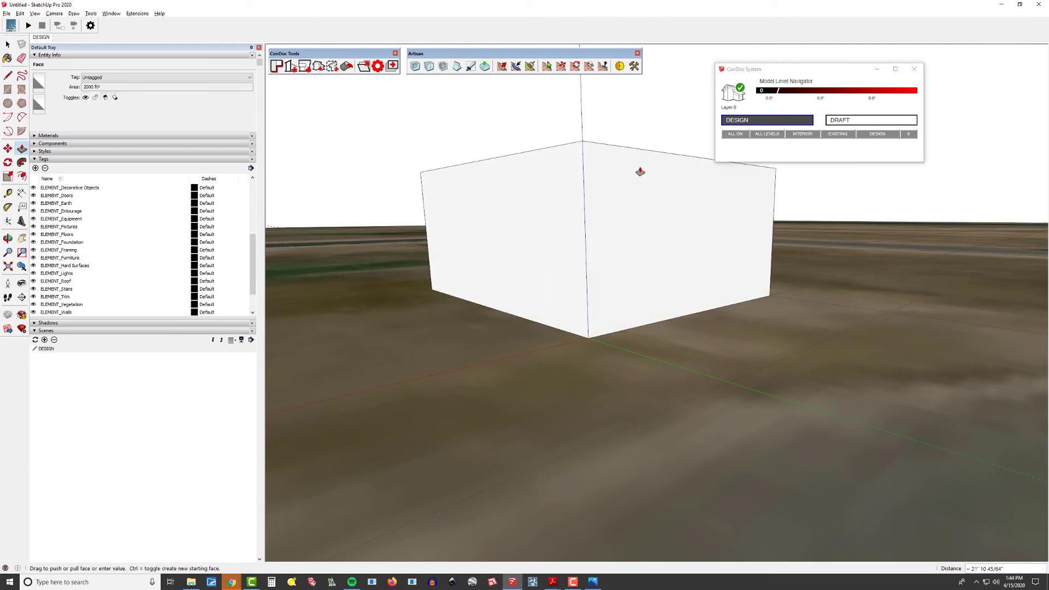
text(15')
key(Return)
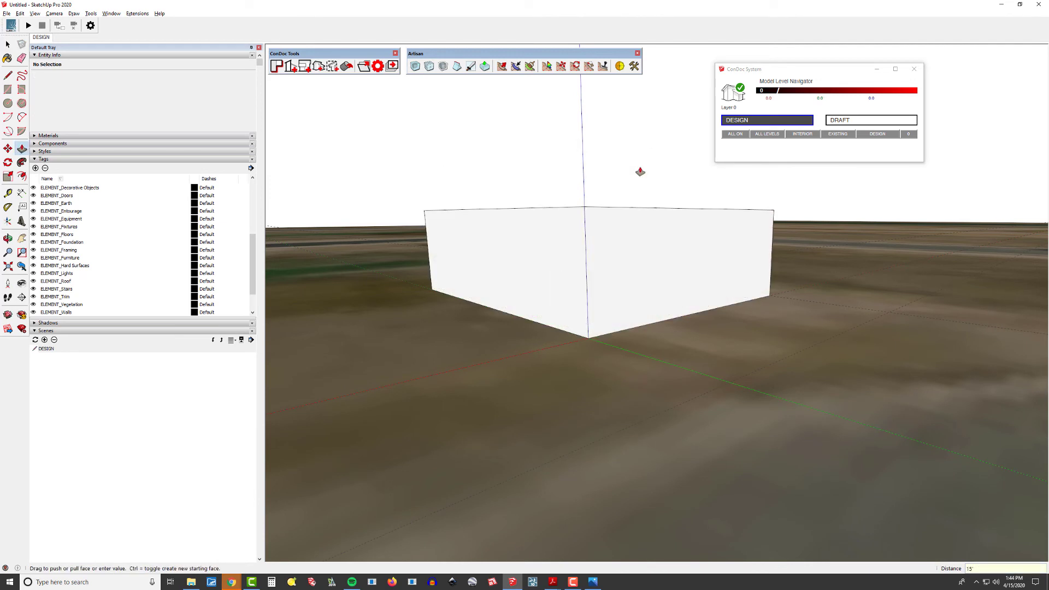